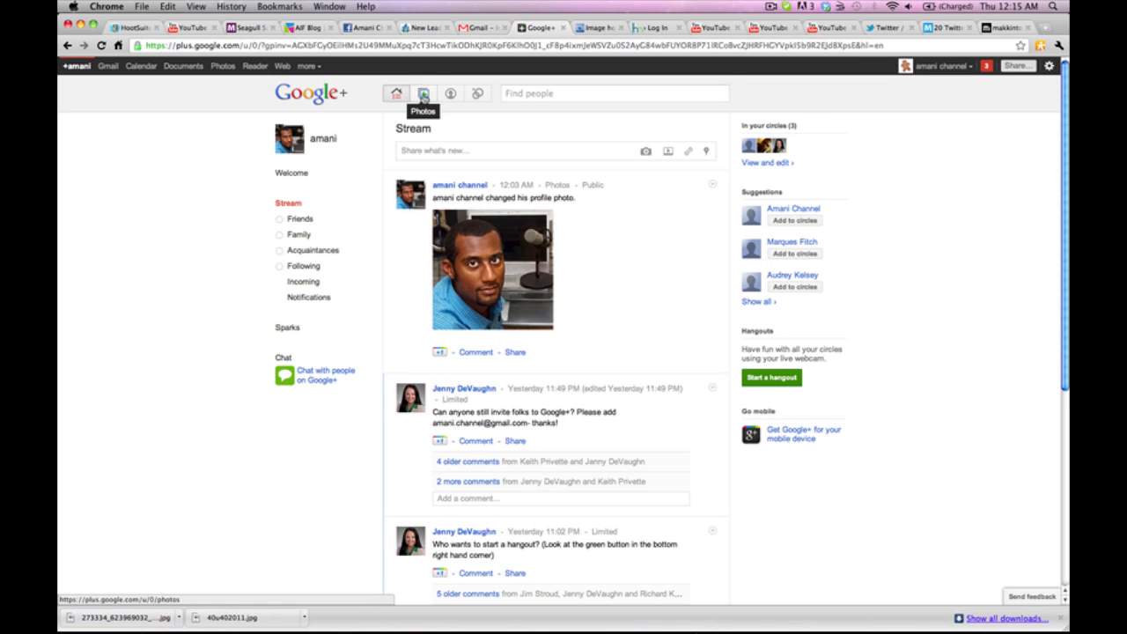
- Show the circles page listing the four people who've added you
{"action": "left_click", "coordinate": [480, 97]}
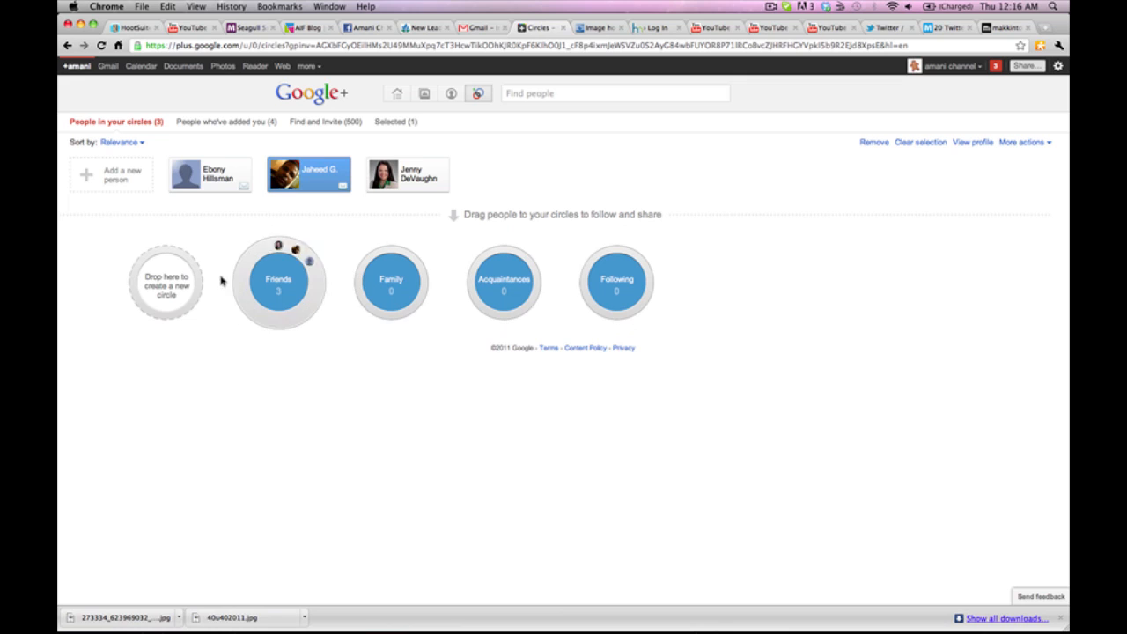
{"action": "left_click", "coordinate": [241, 125]}
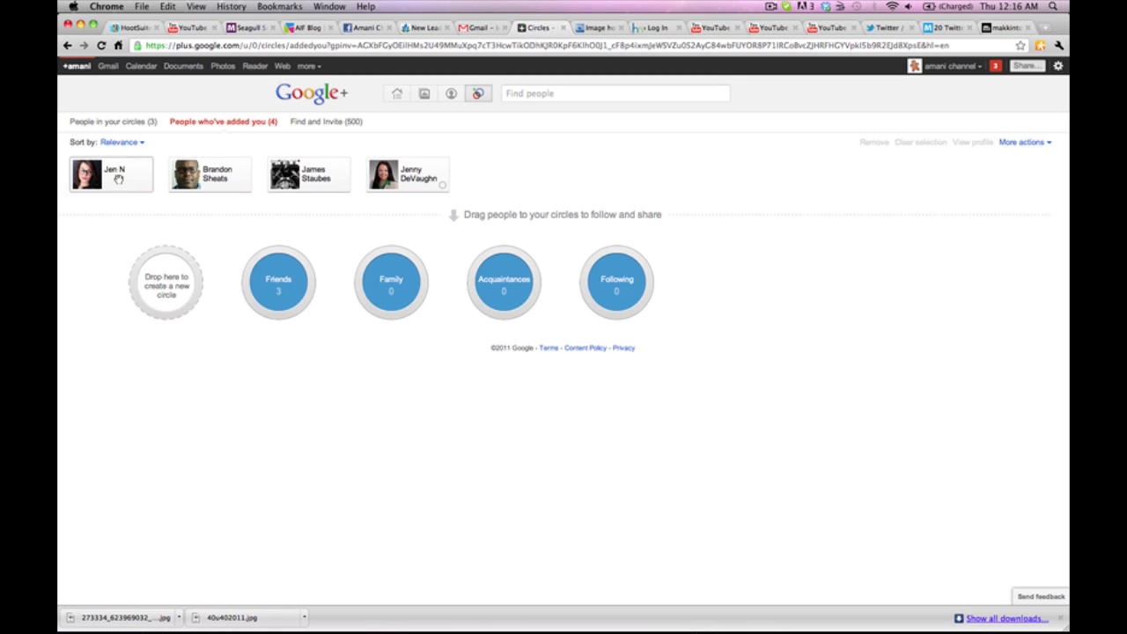
{"action": "left_click_drag", "start_coordinate": [123, 181], "coordinate": [278, 280]}
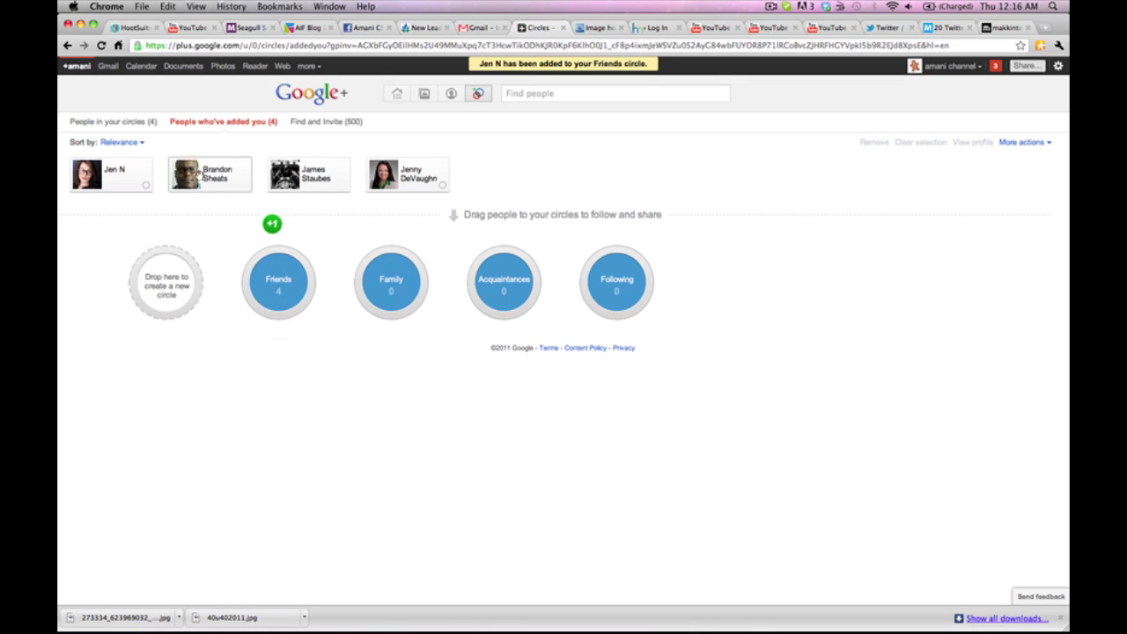
{"action": "mouse_move", "coordinate": [211, 174]}
{"action": "left_mouse_down"}
{"action": "mouse_move", "coordinate": [279, 290]}
{"action": "mouse_move", "coordinate": [278, 279]}
{"action": "left_mouse_up"}
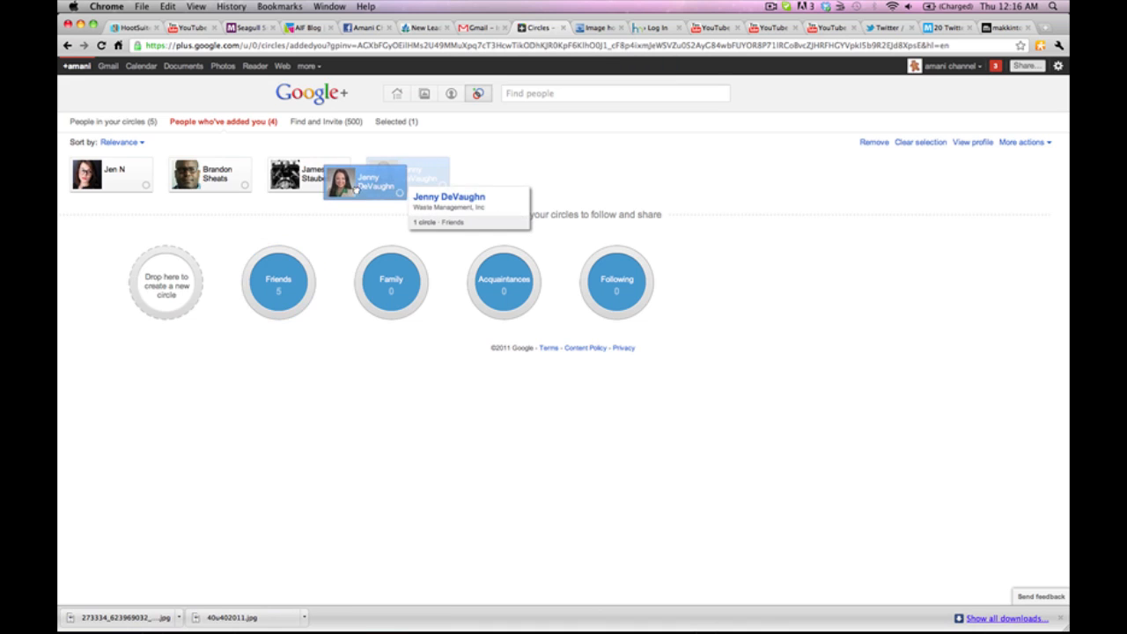
{"action": "left_click_drag", "start_coordinate": [406, 182], "coordinate": [280, 270]}
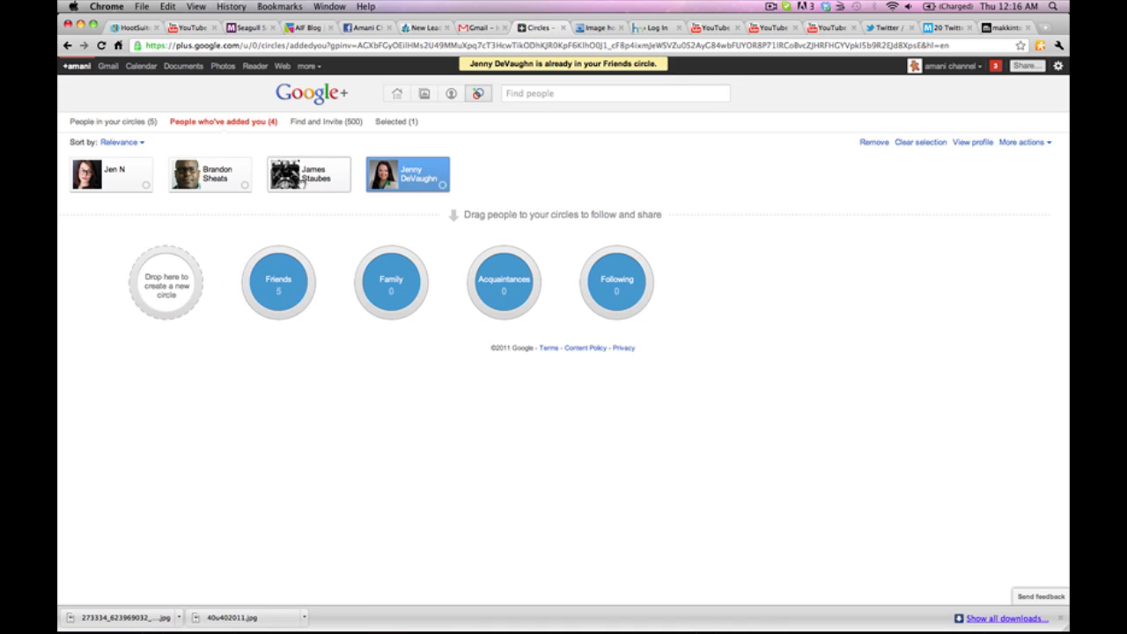
{"action": "left_click", "coordinate": [302, 173]}
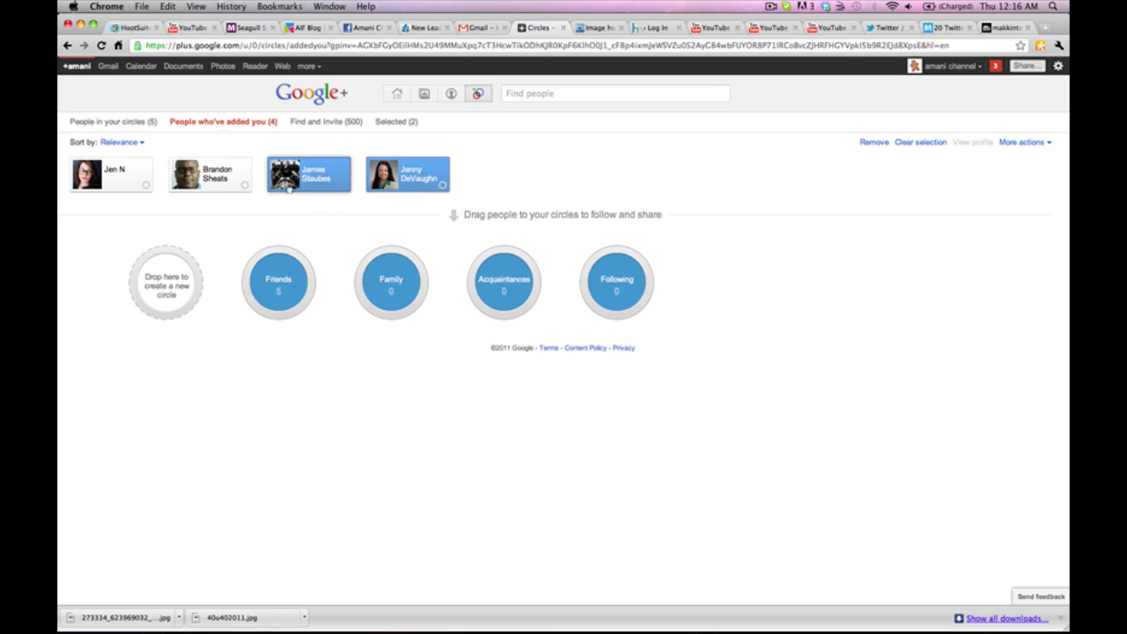
{"action": "left_click_drag", "start_coordinate": [301, 173], "coordinate": [276, 284]}
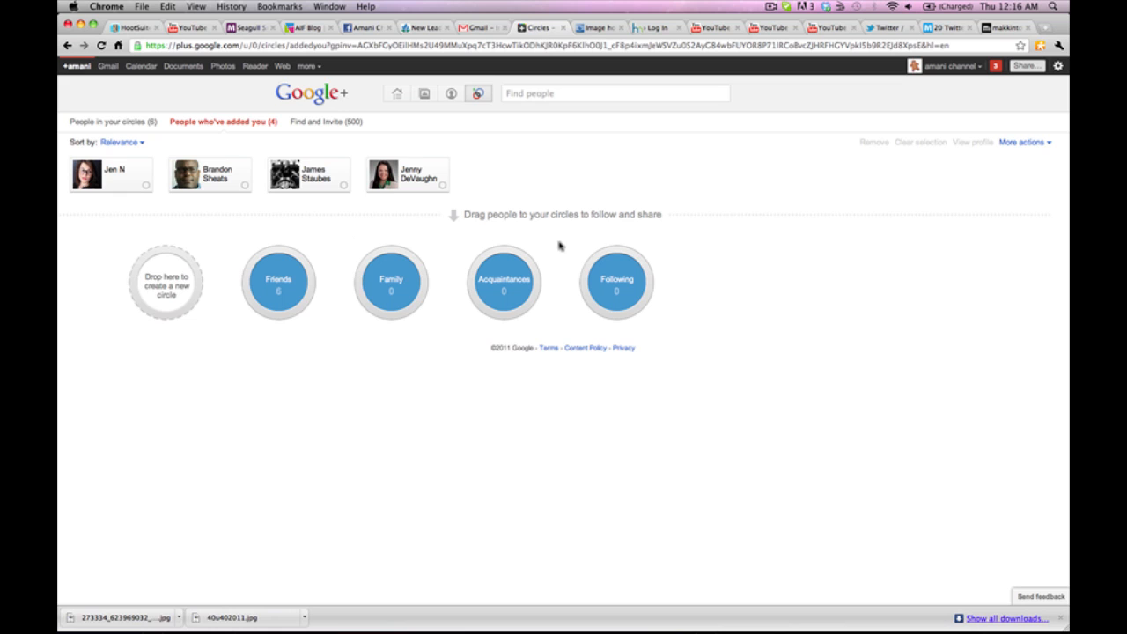
- From the home stream, filter posts by Family, Acquaintances, Following and Friends circles
{"action": "left_click", "coordinate": [396, 95]}
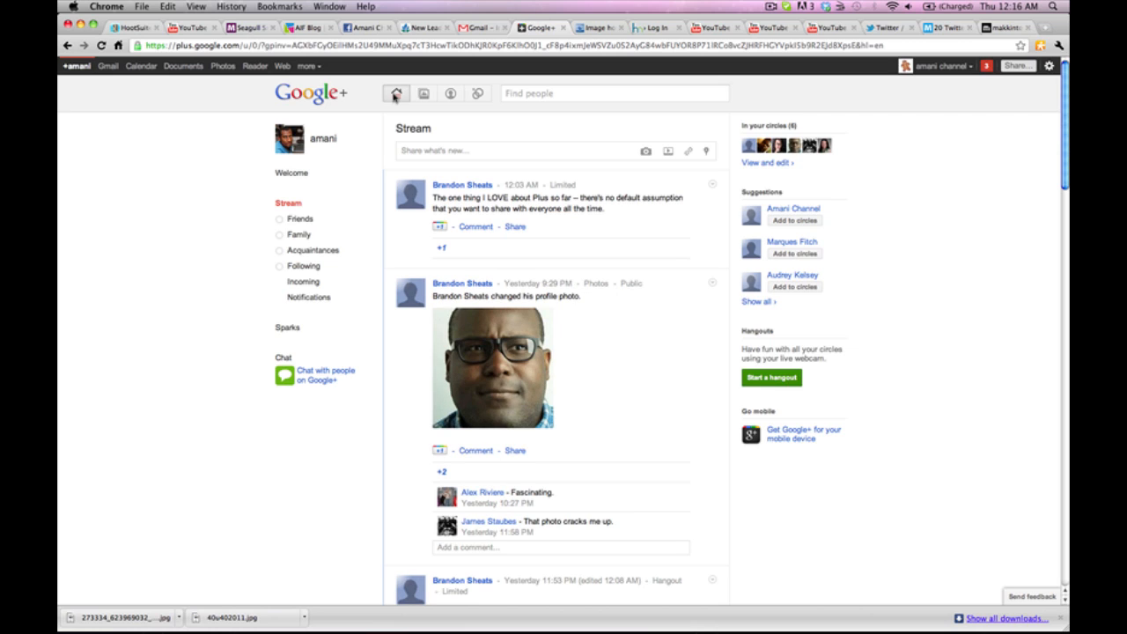
{"action": "left_click", "coordinate": [281, 221]}
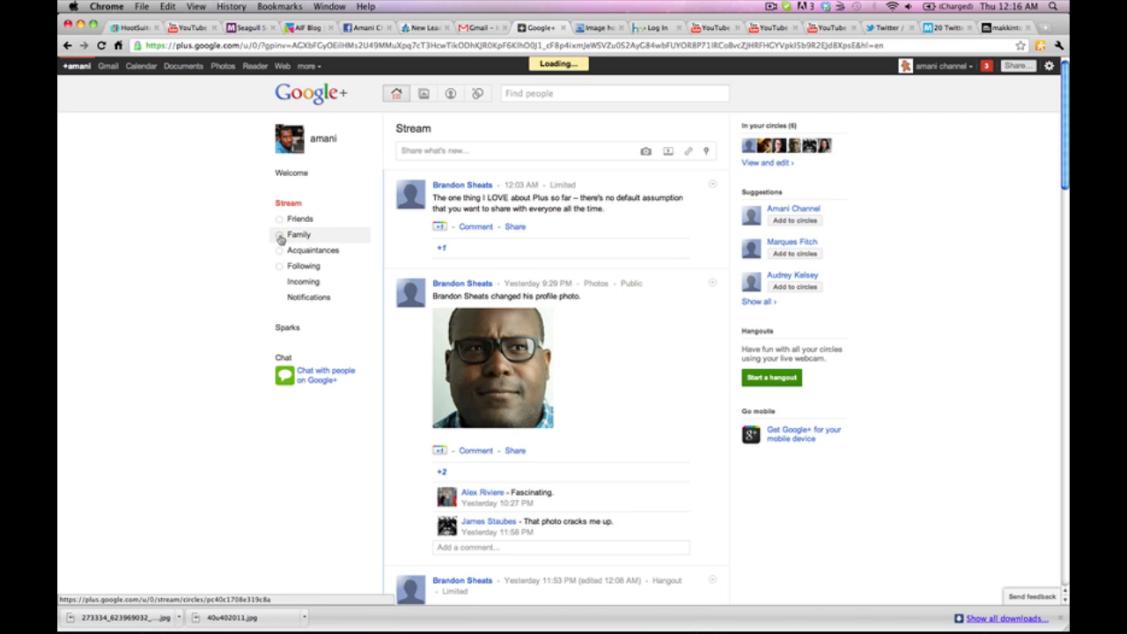
{"action": "left_click", "coordinate": [281, 252]}
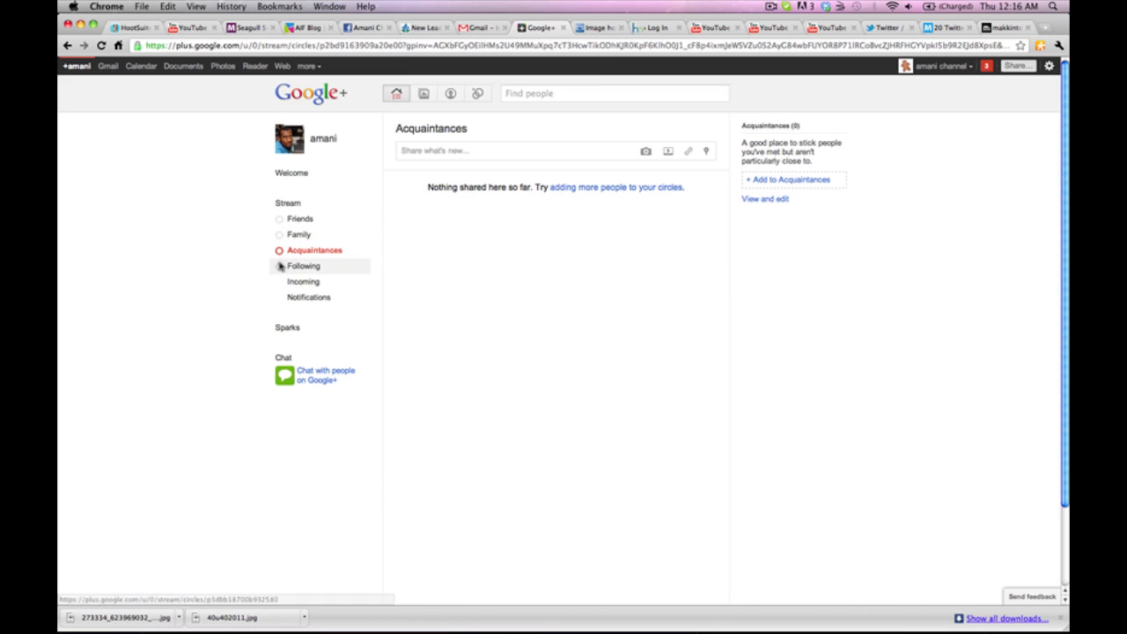
{"action": "left_click", "coordinate": [281, 266]}
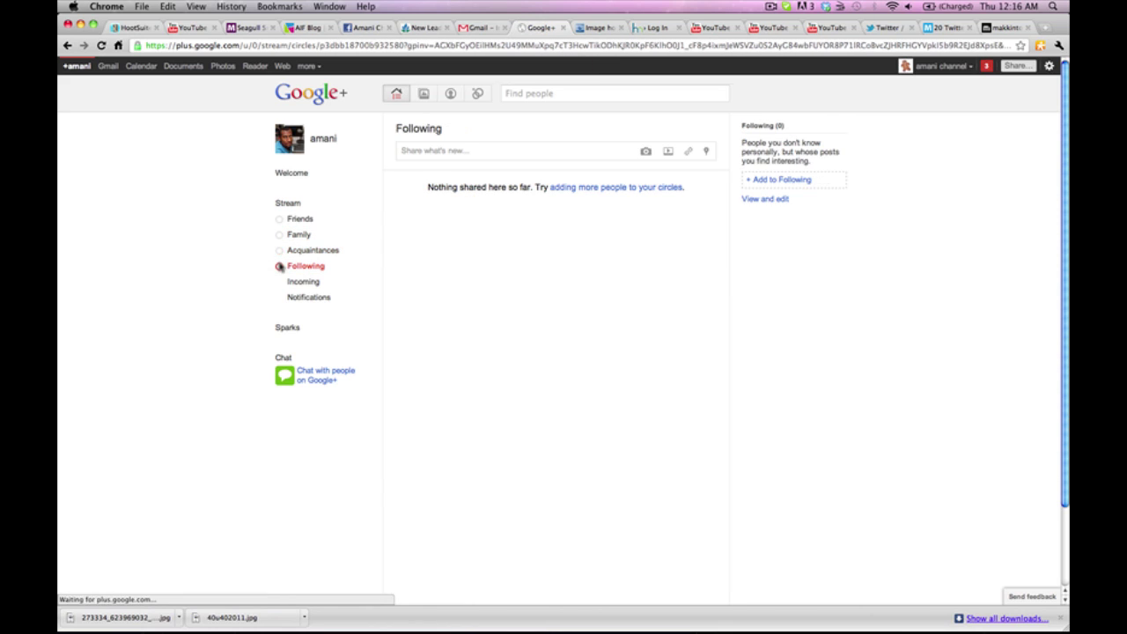
{"action": "left_click", "coordinate": [281, 220]}
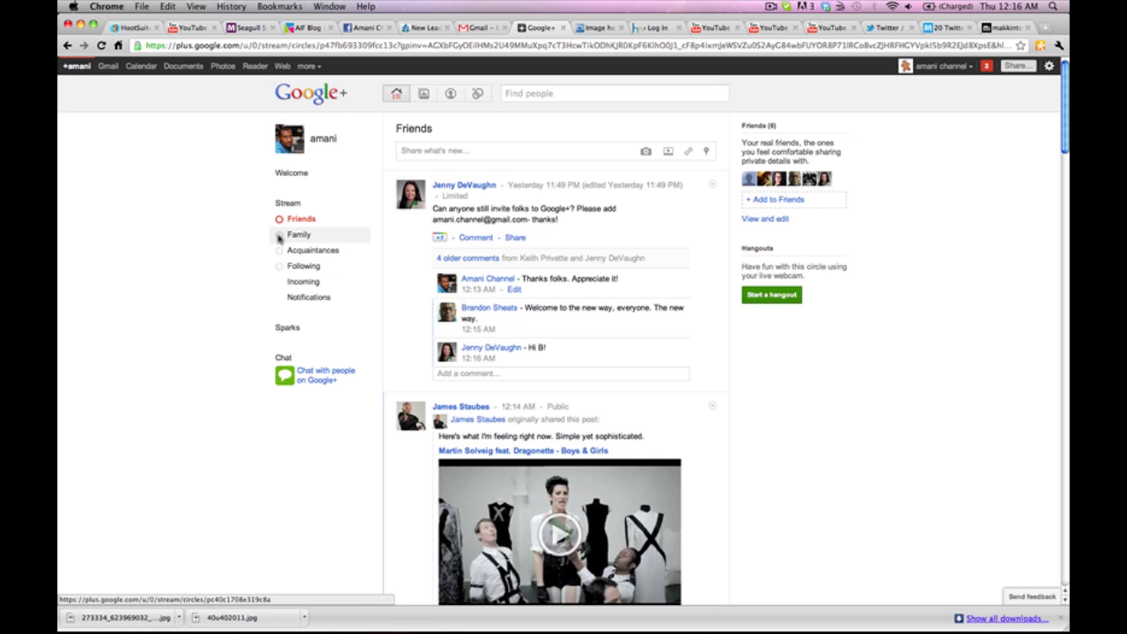
- Cycle through Family, Acquaintances and Following again, then return to the unfiltered stream
{"action": "left_click", "coordinate": [280, 238]}
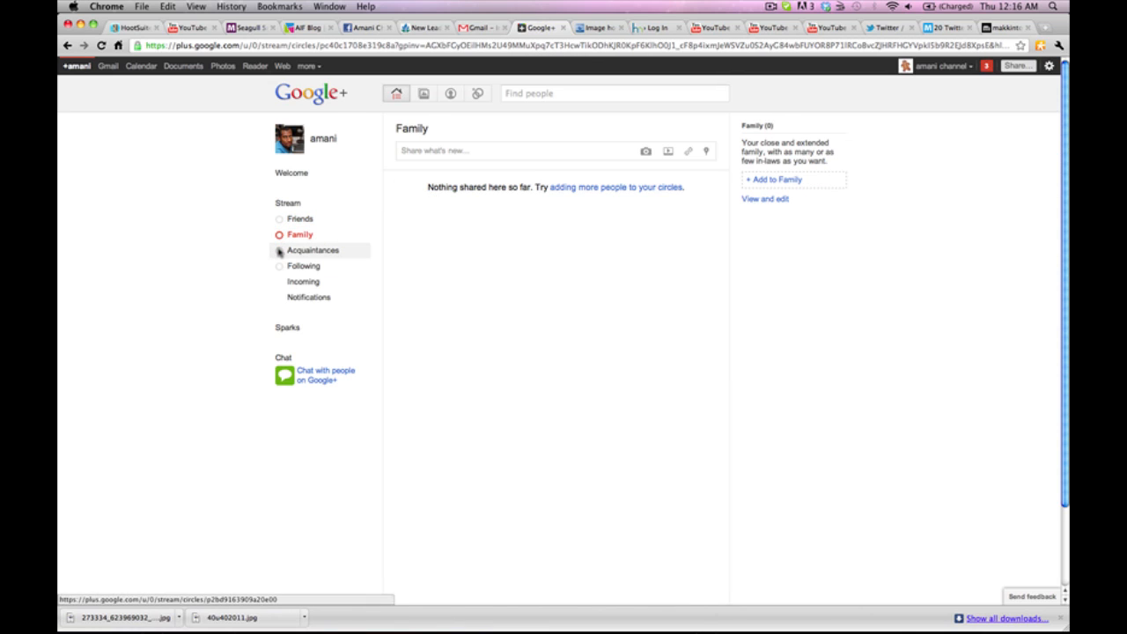
{"action": "left_click", "coordinate": [280, 252]}
{"action": "left_click", "coordinate": [280, 266]}
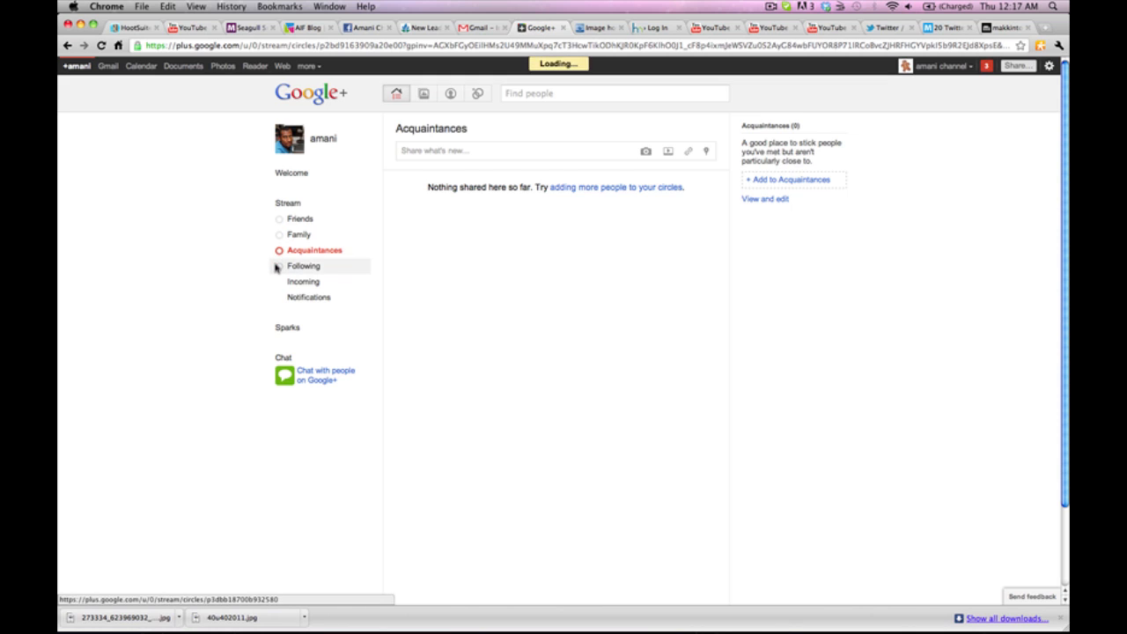
{"action": "left_click", "coordinate": [280, 220]}
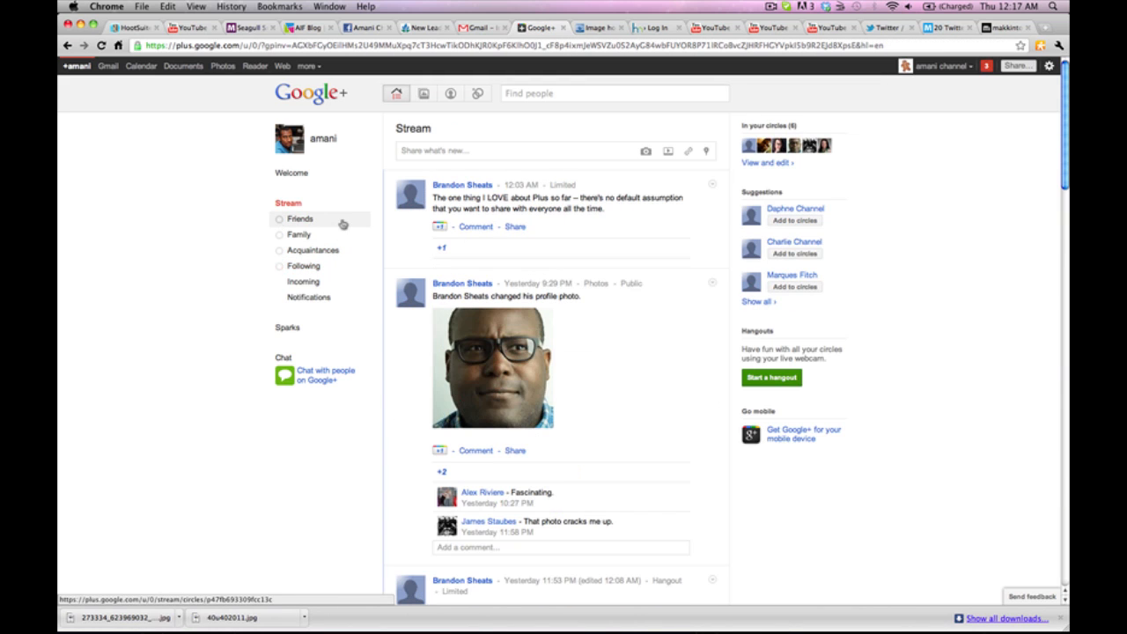
- Edit the profile and save the name Amani Channel
{"action": "left_click", "coordinate": [298, 143]}
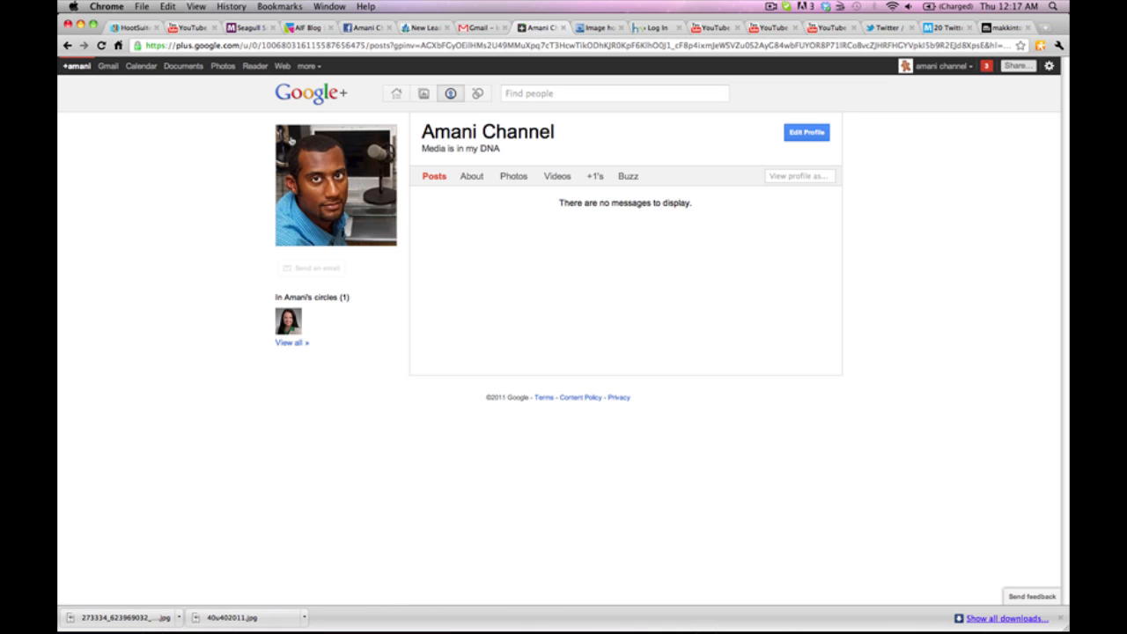
{"action": "left_click", "coordinate": [807, 132]}
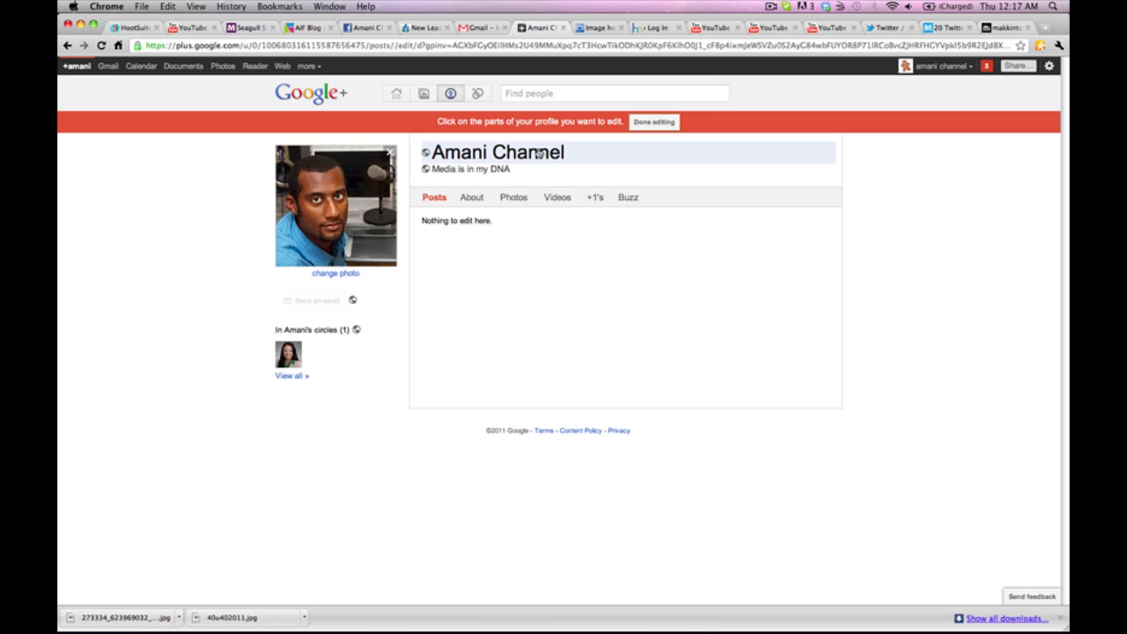
{"action": "left_click", "coordinate": [527, 158]}
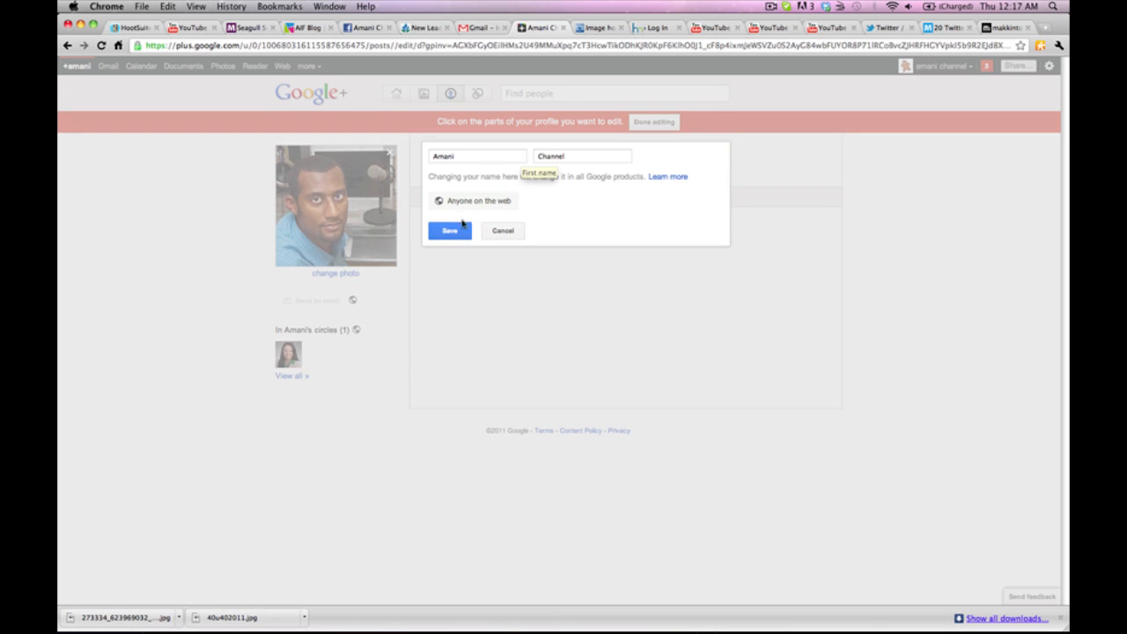
{"action": "left_click", "coordinate": [449, 230]}
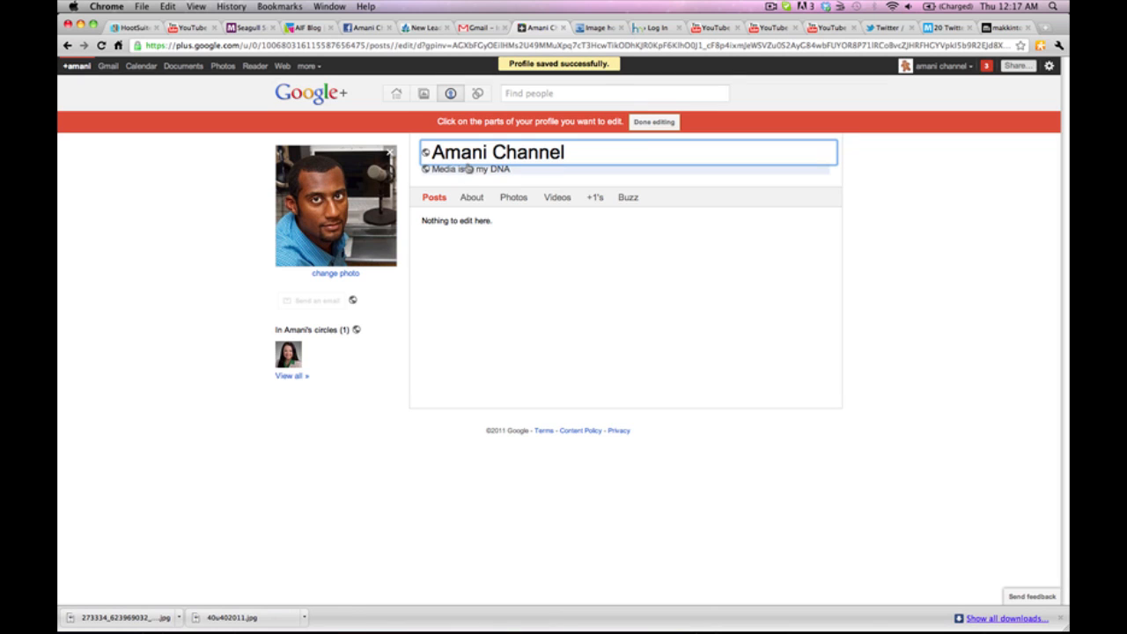
- Save the tagline 'Media is in my DNA'
{"action": "left_click", "coordinate": [470, 169]}
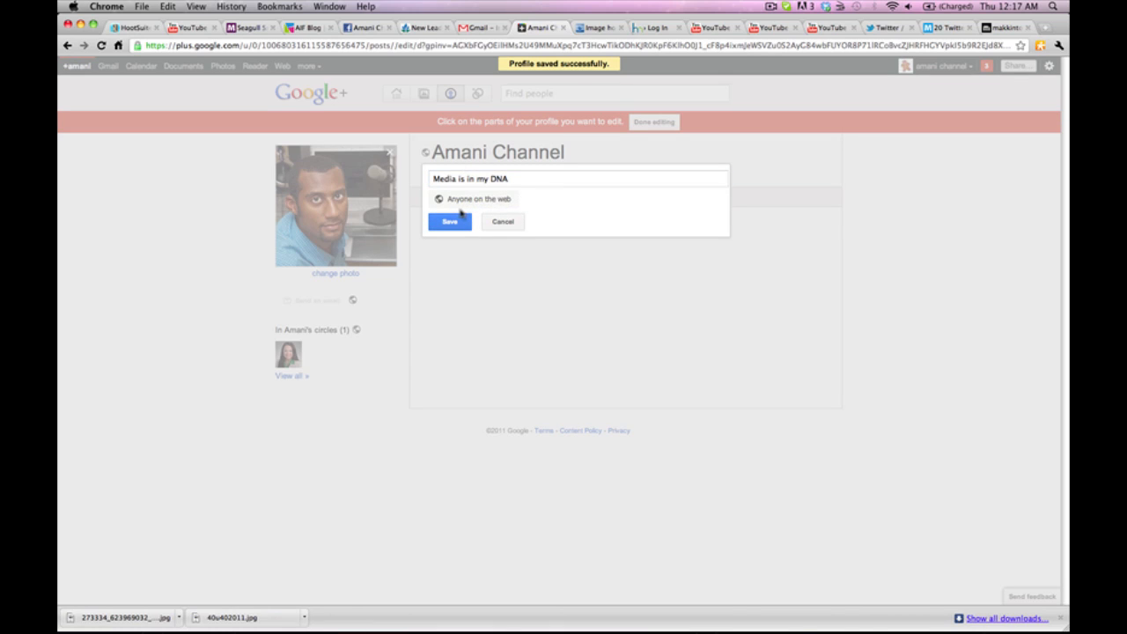
{"action": "left_click", "coordinate": [449, 222]}
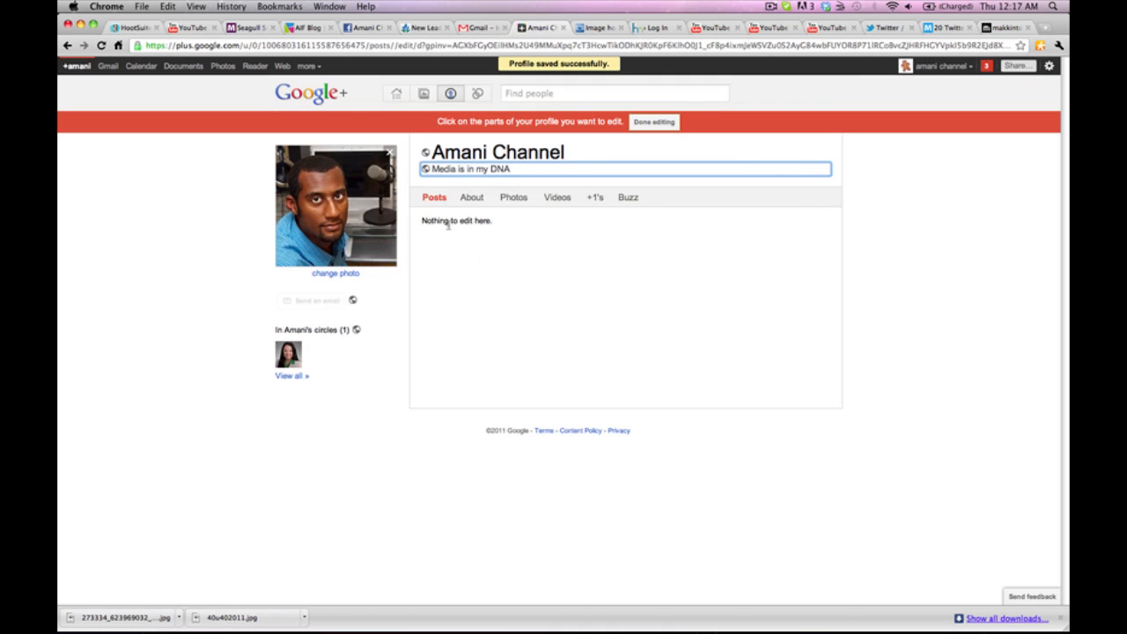
- Review the About, Photos, Videos, +1's and Buzz profile sections, then return home
{"action": "left_click", "coordinate": [473, 197]}
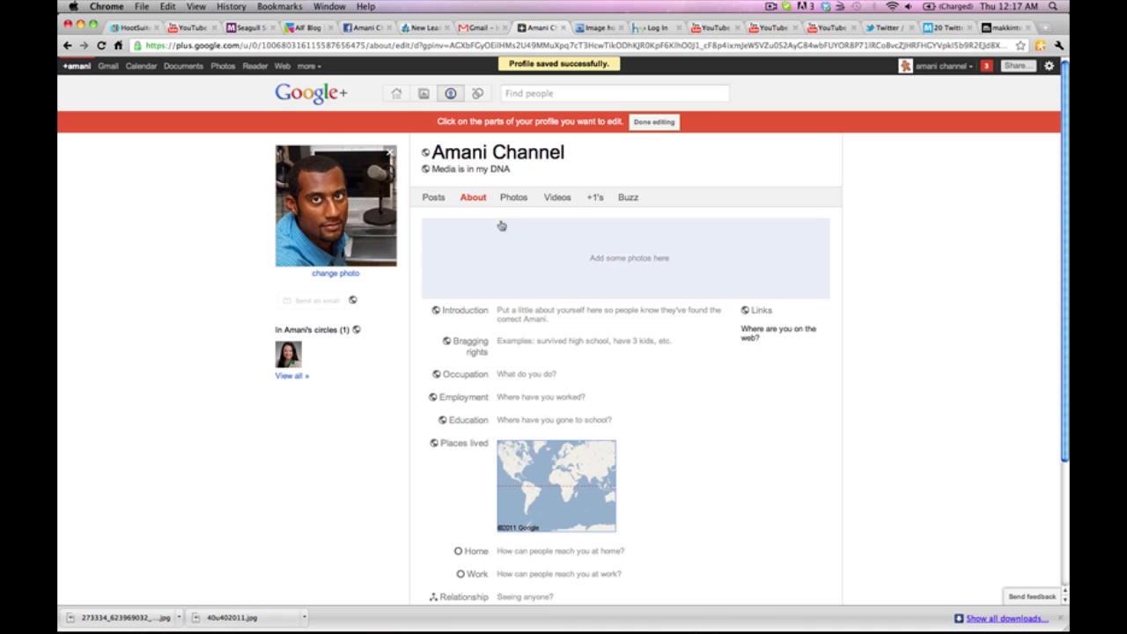
{"action": "left_click", "coordinate": [514, 198]}
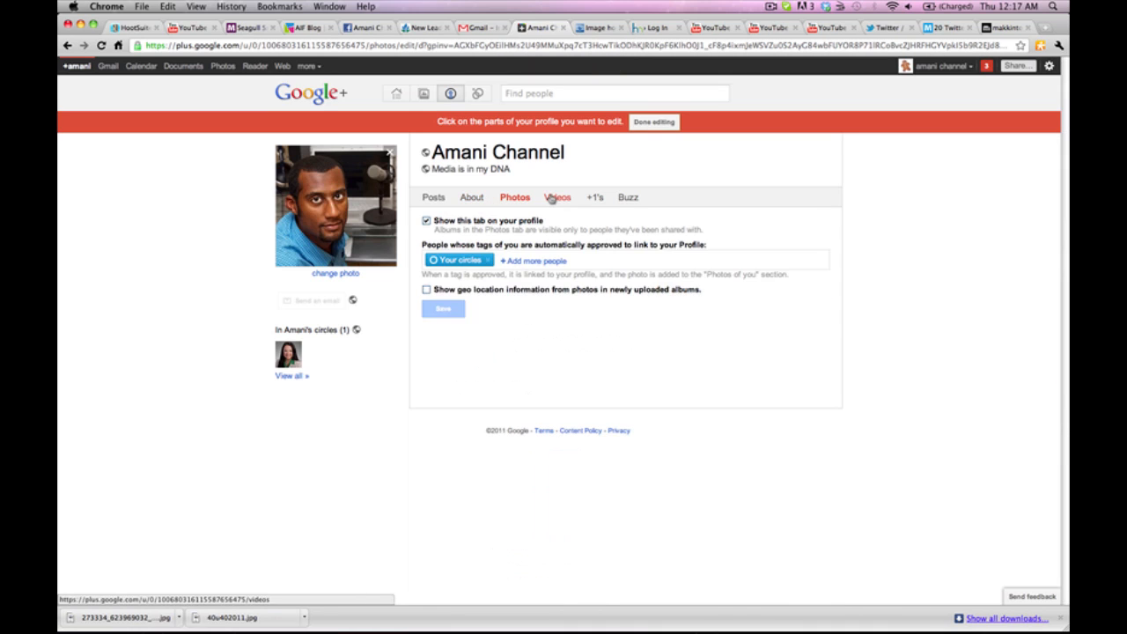
{"action": "left_click", "coordinate": [556, 197]}
{"action": "left_click", "coordinate": [595, 197]}
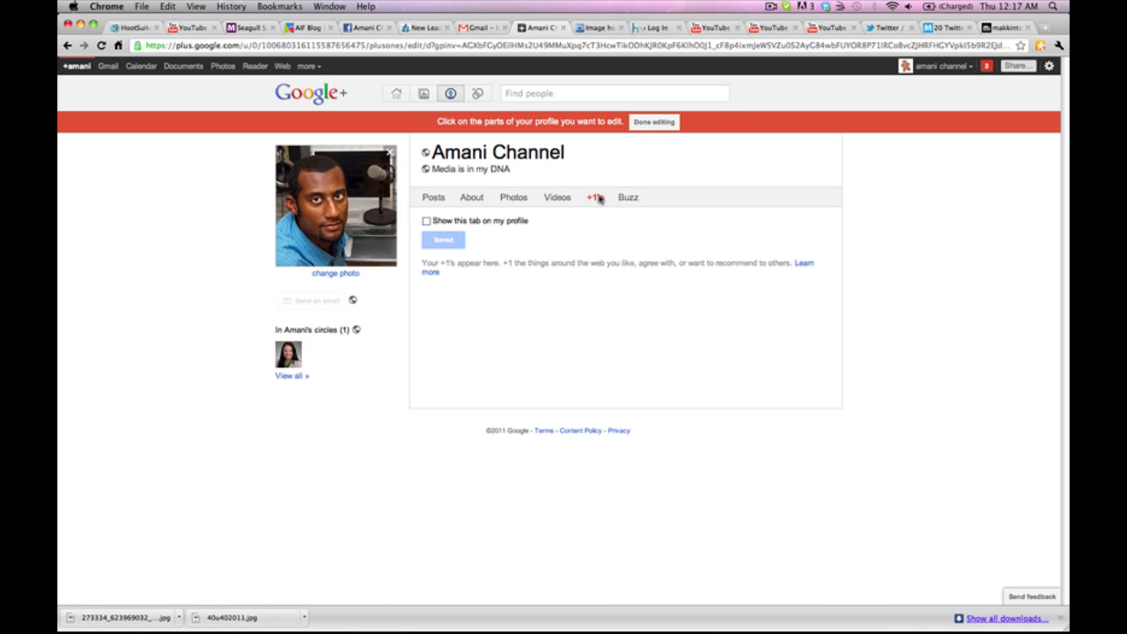
{"action": "left_click", "coordinate": [628, 197]}
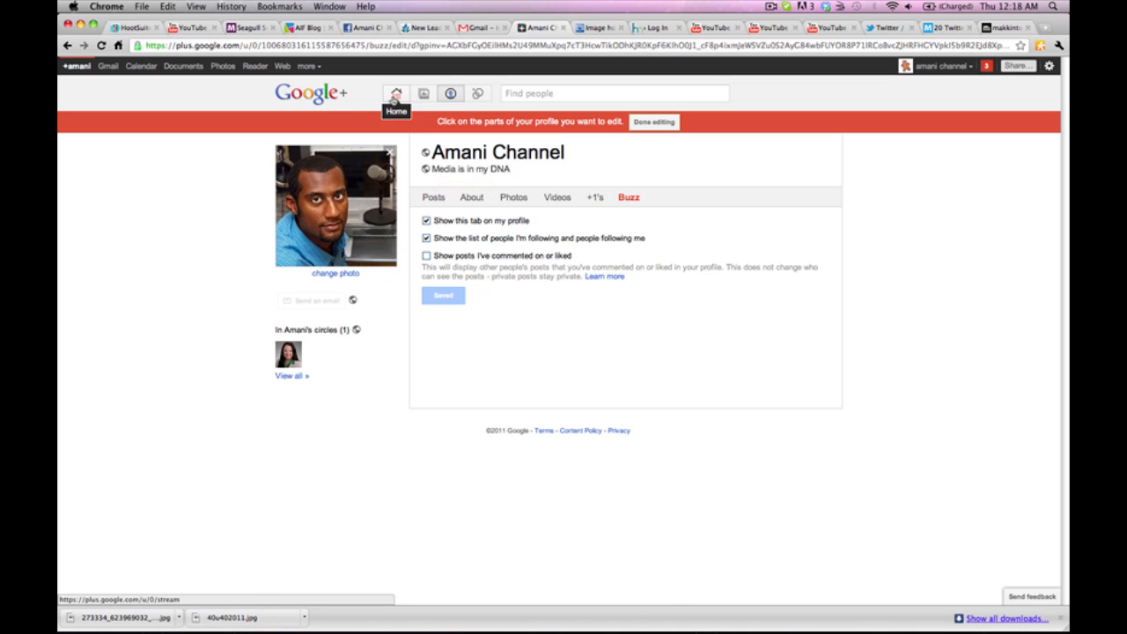
{"action": "left_click", "coordinate": [396, 93]}
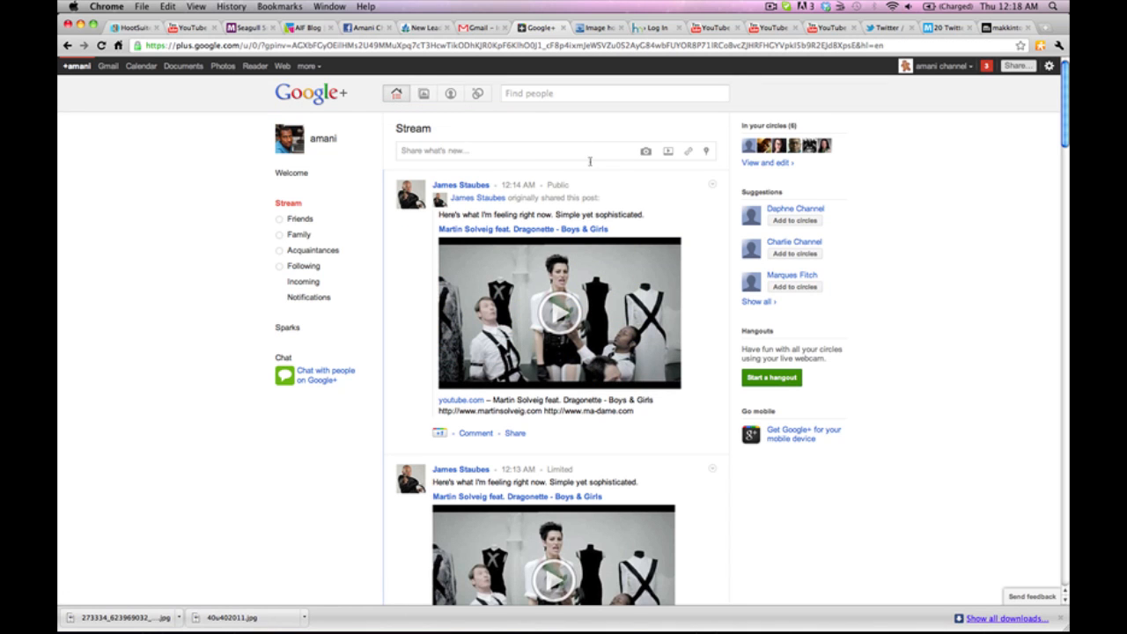